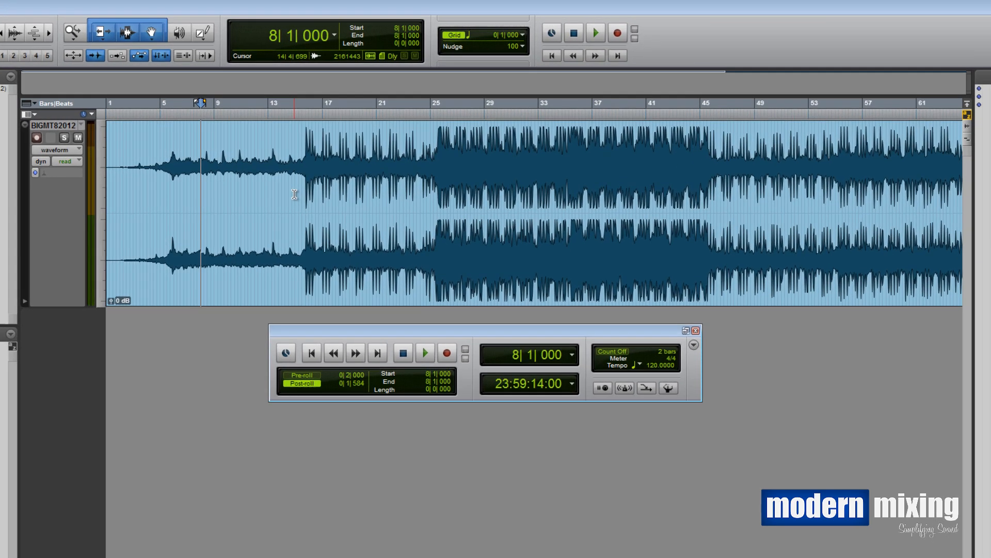
# Separate the audio clip right at the onset of the first drum hit, at 15|4|376
pyautogui.hotkey('ctrl', ']')
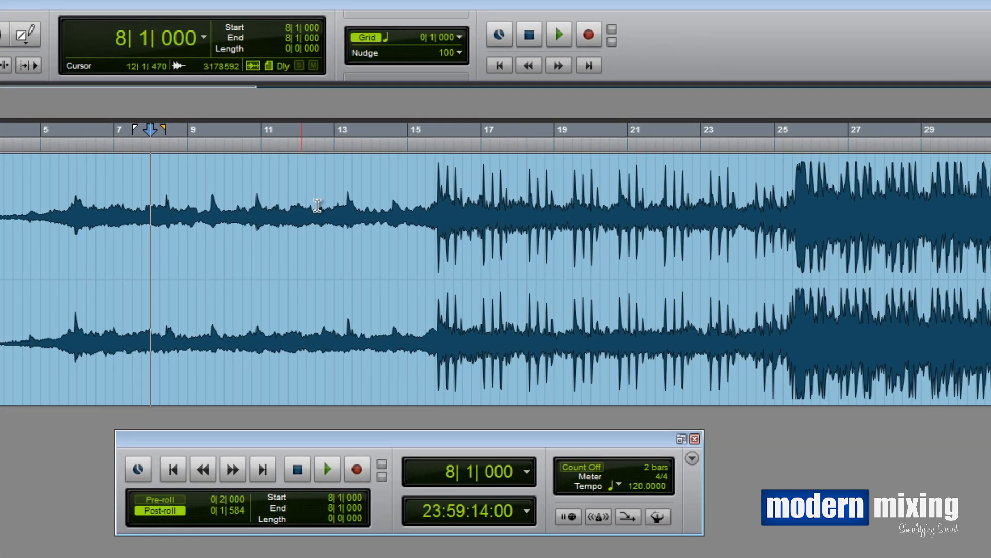
pyautogui.moveTo(452, 243); pyautogui.dragTo(425, 252)
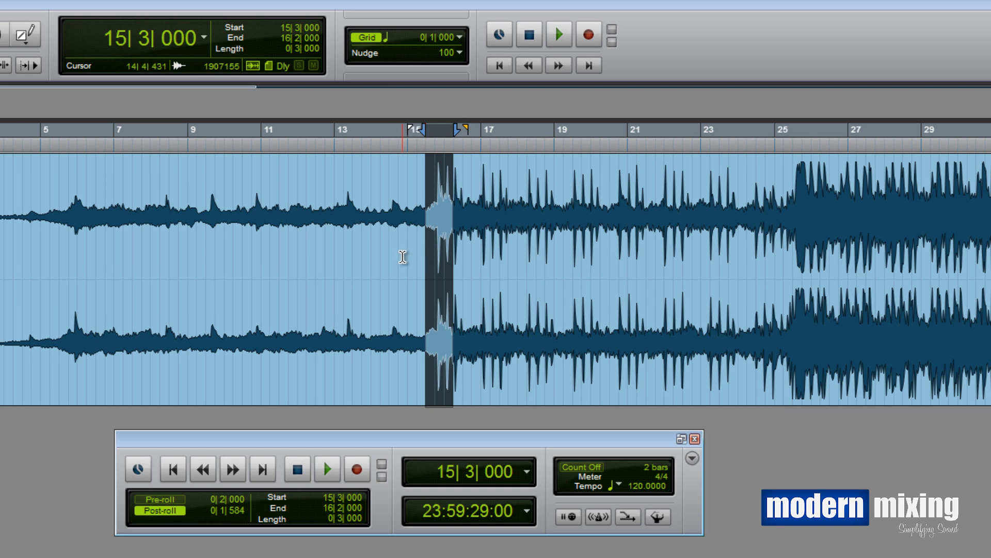
pyautogui.hotkey('alt', 'f')
pyautogui.keyDown('shift'); pyautogui.click(527, 254); pyautogui.keyUp('shift')
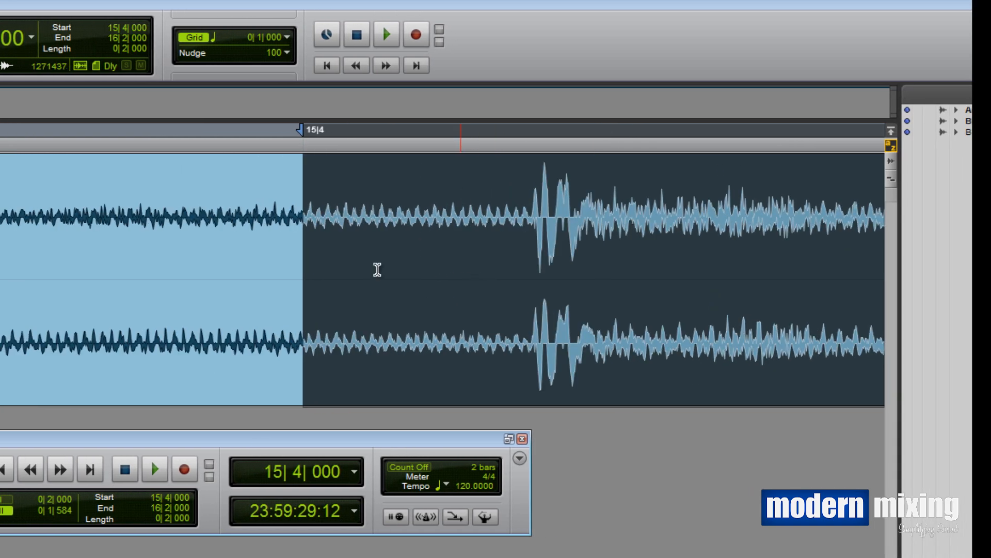
pyautogui.press('t')
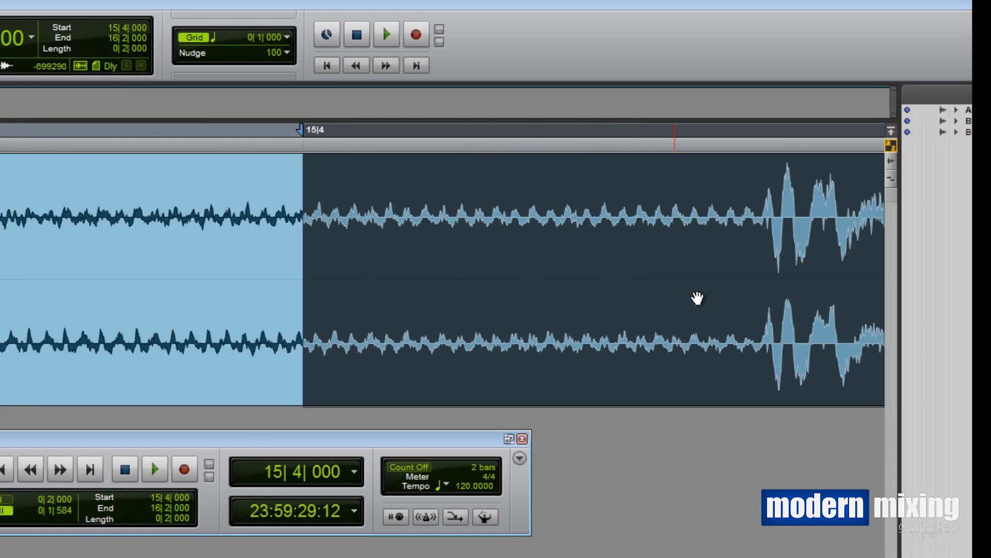
pyautogui.click(768, 235)
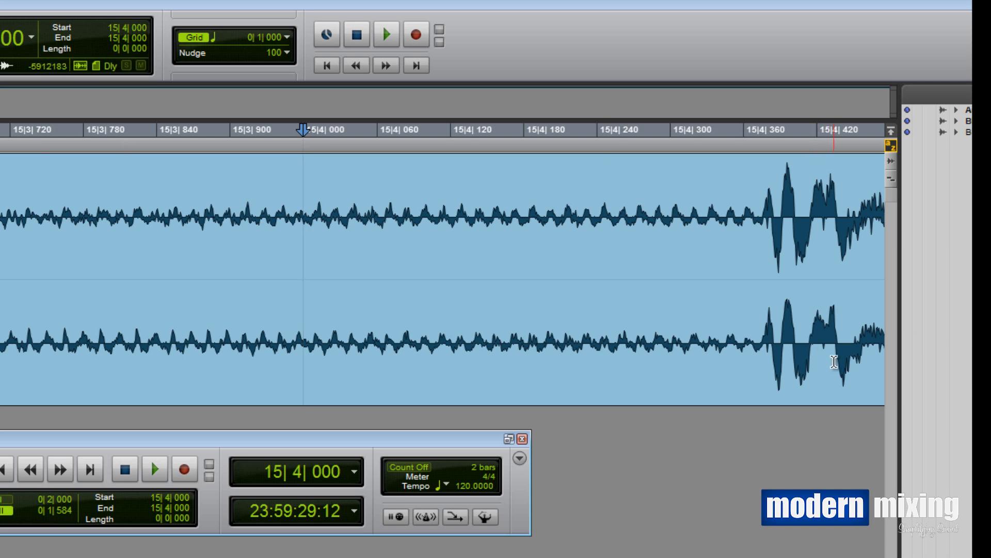
pyautogui.click(767, 271)
pyautogui.hotkey('ctrl', ']')
pyautogui.hotkey('ctrl', ']')
pyautogui.click(289, 228)
pyautogui.rightClick(290, 227)
pyautogui.click(367, 355)
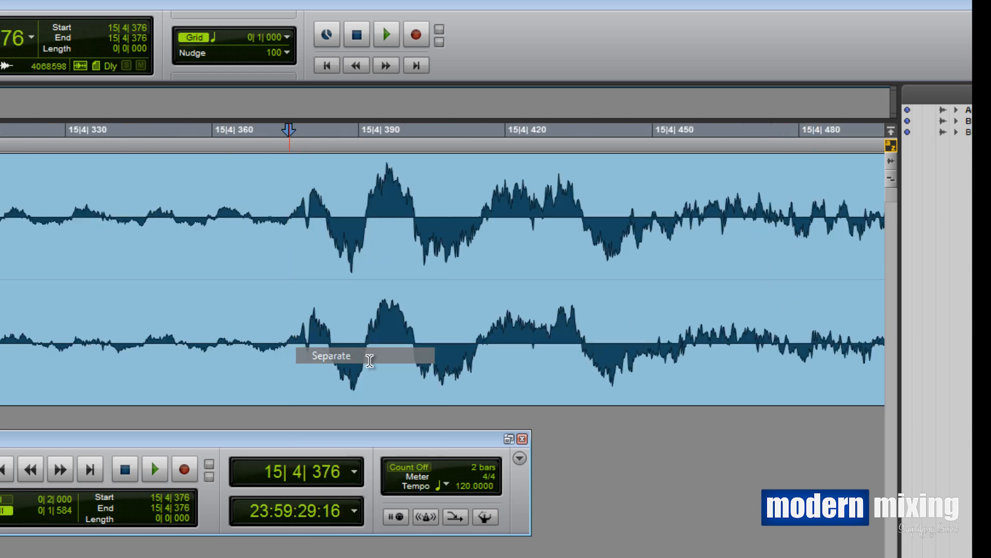
# Delete the intro portion of the audio before the split at 15|4|376
pyautogui.hotkey('ctrl', '[')
pyautogui.hotkey('ctrl', '[')
pyautogui.hotkey('ctrl', '[')
pyautogui.hotkey('ctrl', '[')
pyautogui.hotkey('ctrl', '[')
pyautogui.hotkey('ctrl', '[')
pyautogui.hotkey('ctrl', '[')
pyautogui.hotkey('ctrl', '[')
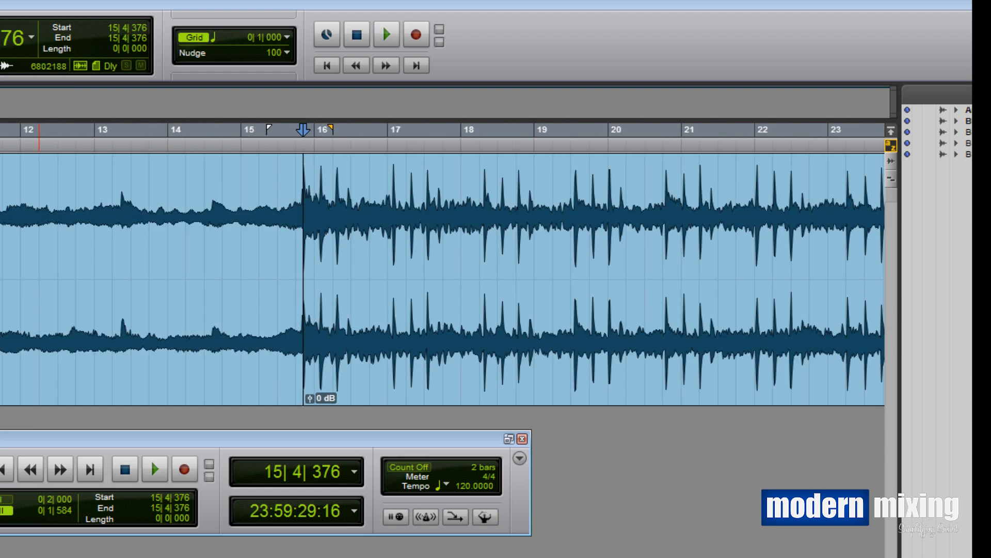
pyautogui.click(212, 354)
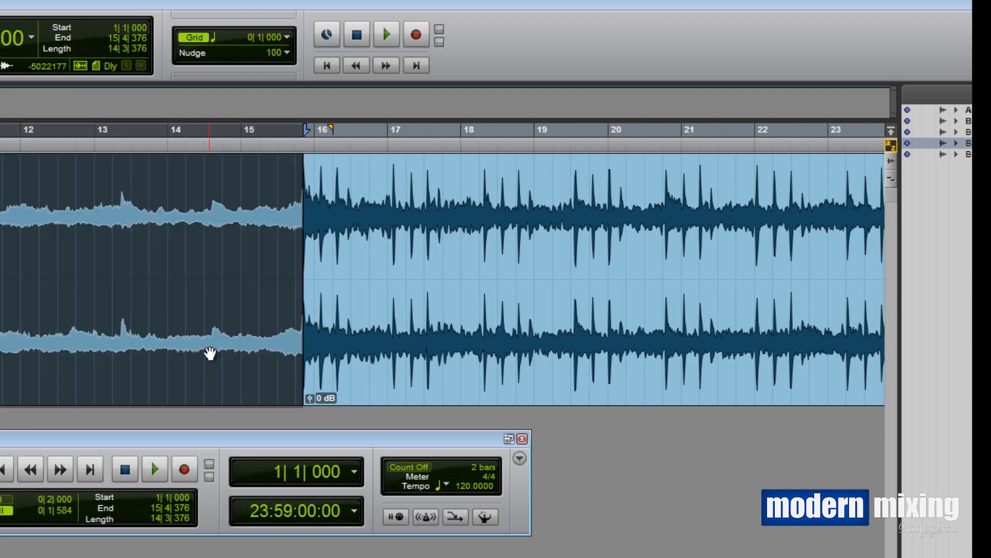
pyautogui.press('Delete')
# Move the remaining clip to the start of the timeline so its first hit lands on bar 1|1|000
pyautogui.hotkey('ctrl', '[')
pyautogui.hotkey('ctrl', '[')
pyautogui.hotkey('ctrl', '[')
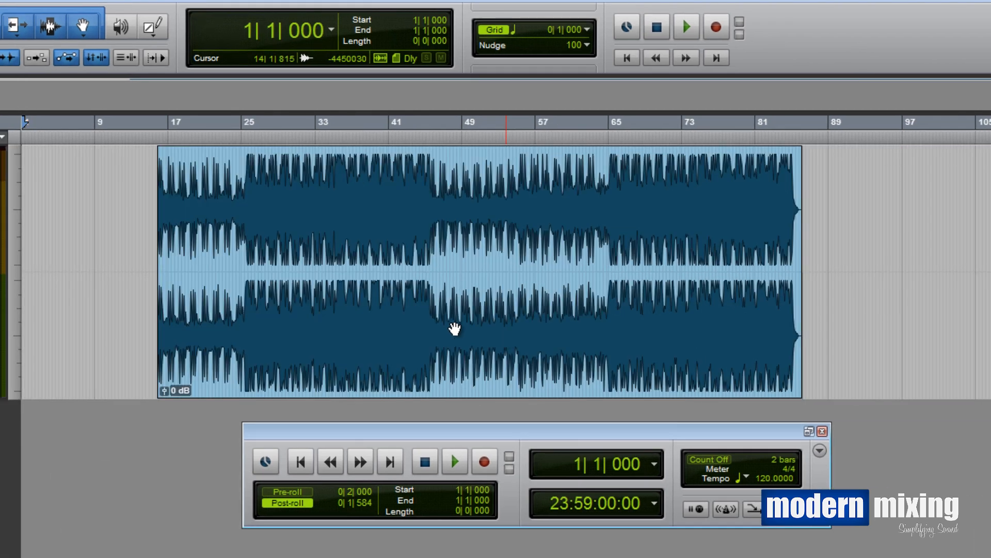
pyautogui.hotkey('ctrl', '[')
pyautogui.hotkey('ctrl', ']')
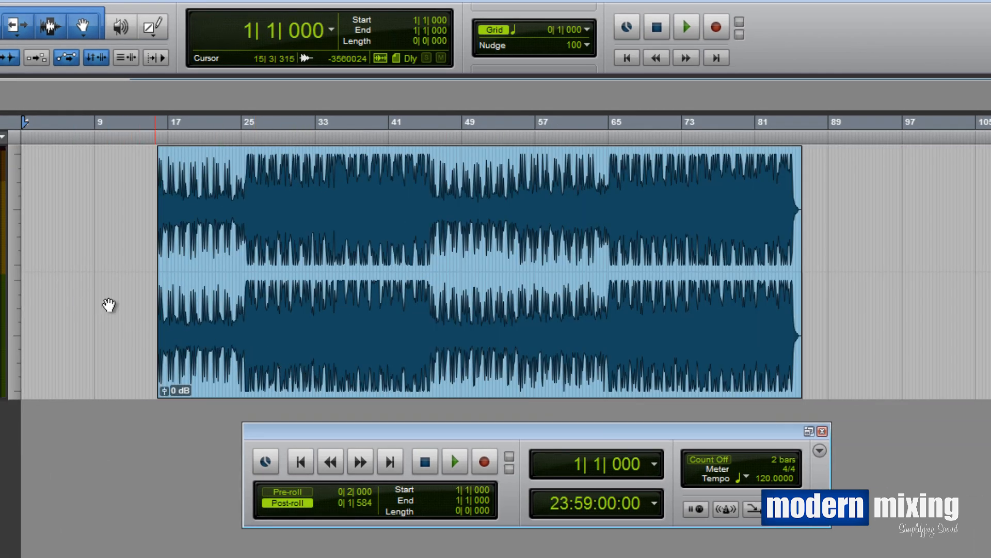
pyautogui.hotkey('ctrl', ']')
pyautogui.moveTo(386, 344); pyautogui.dragTo(137, 314)
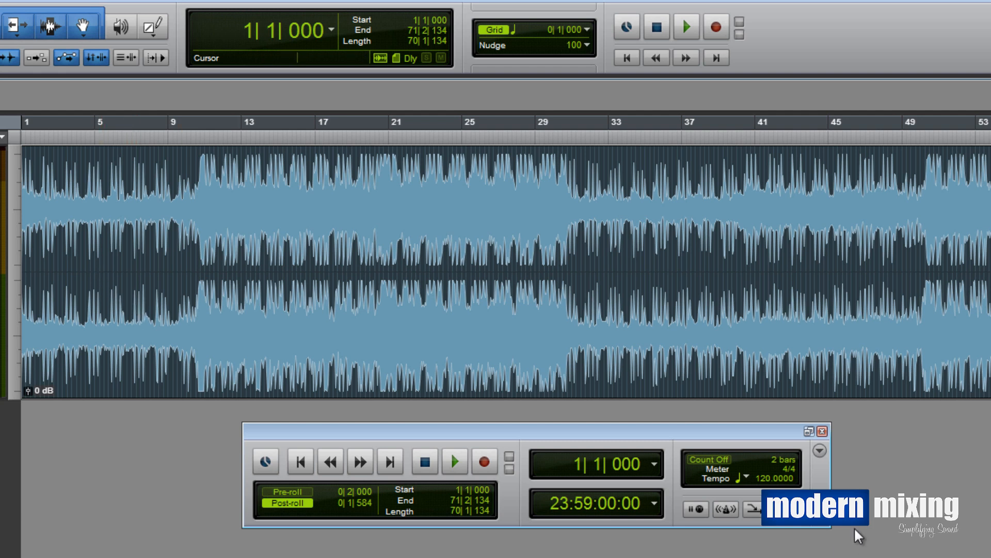
# Reposition the Transport window below the track and disable the Conductor so the tempo can be set manually
pyautogui.moveTo(655, 433); pyautogui.dragTo(591, 458)
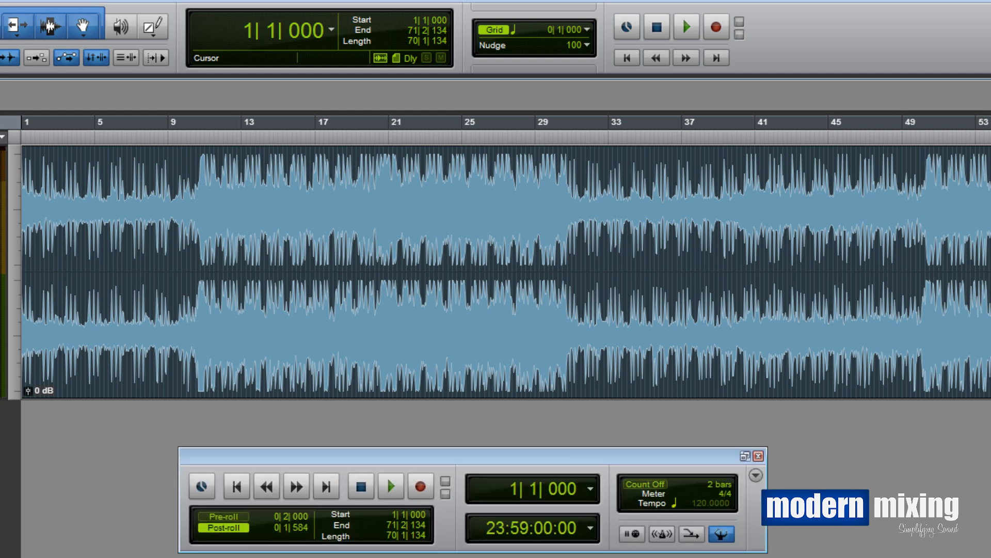
pyautogui.click(722, 534)
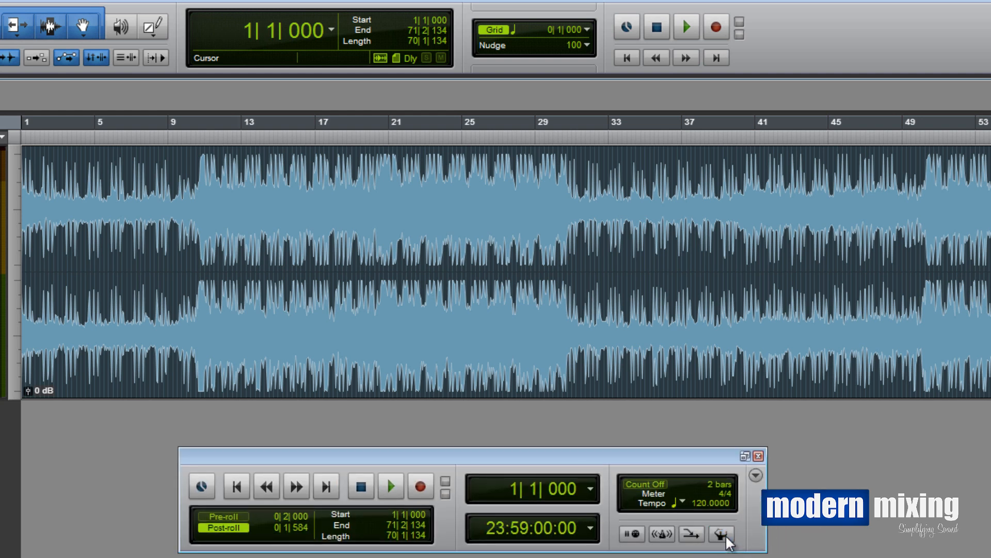
# Play the song from 3|2|633 and tap along with the beat in the tempo field, stopping playback when done
pyautogui.click(65, 211)
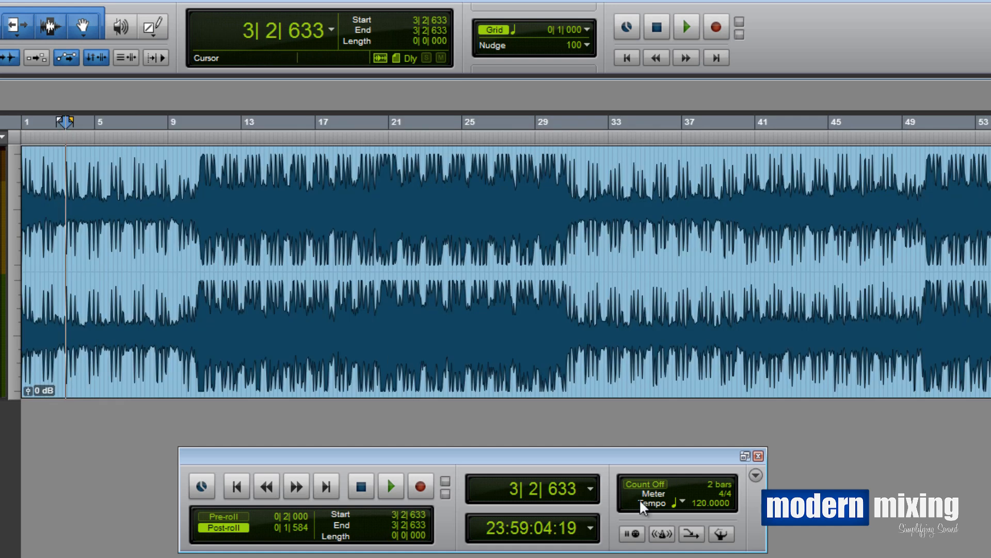
pyautogui.click(702, 507)
pyautogui.press('t')
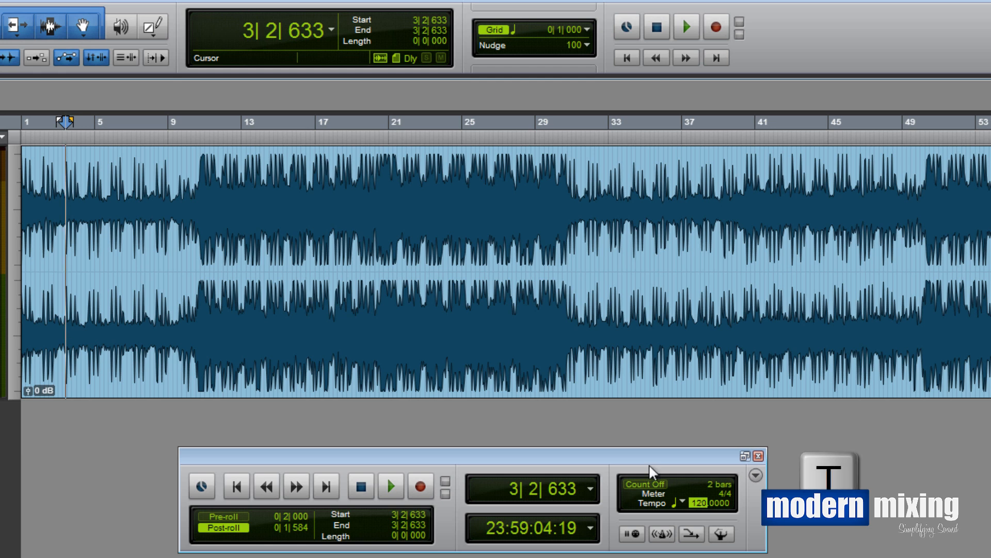
pyautogui.press('space')
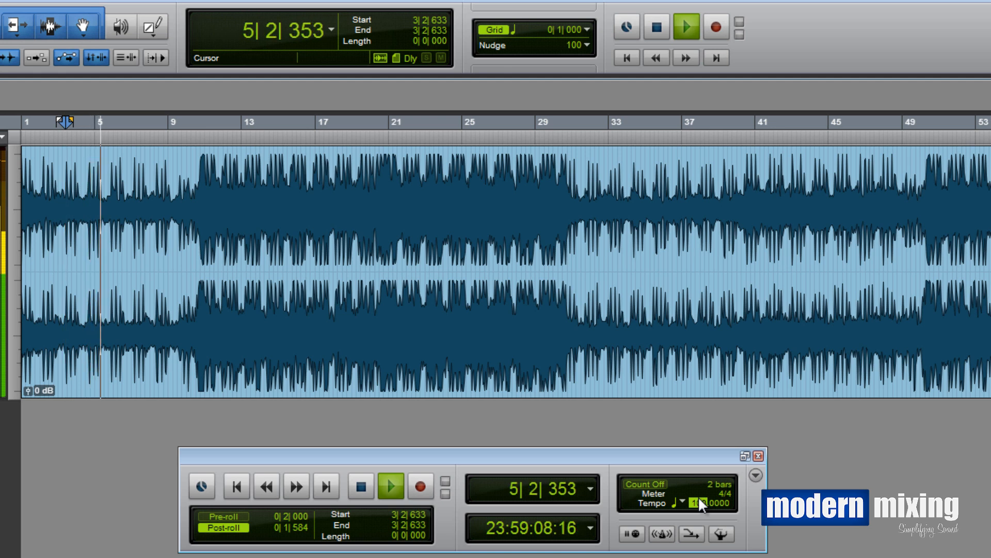
pyautogui.write('97')
pyautogui.press('t')
pyautogui.press('t')
pyautogui.press('t')
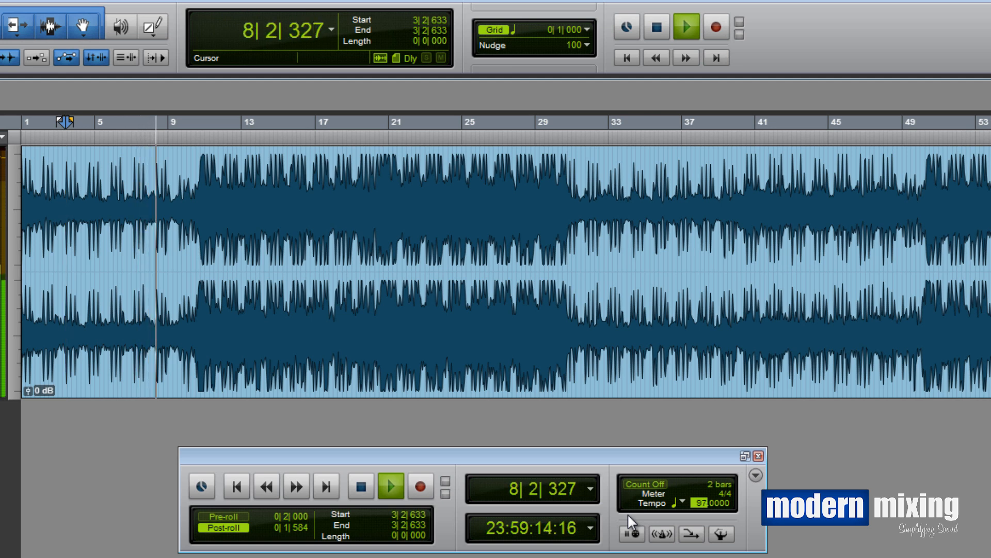
pyautogui.press('t')
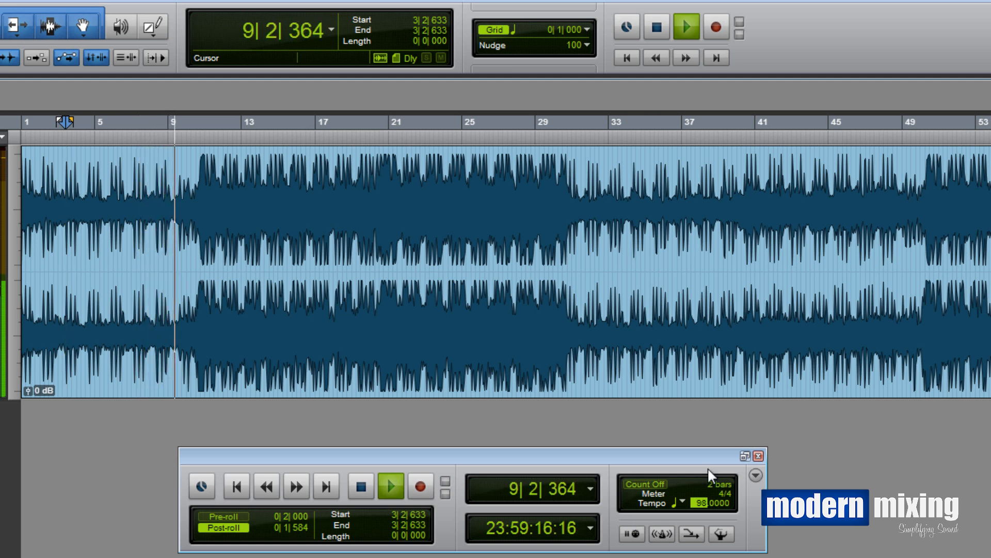
pyautogui.press('space')
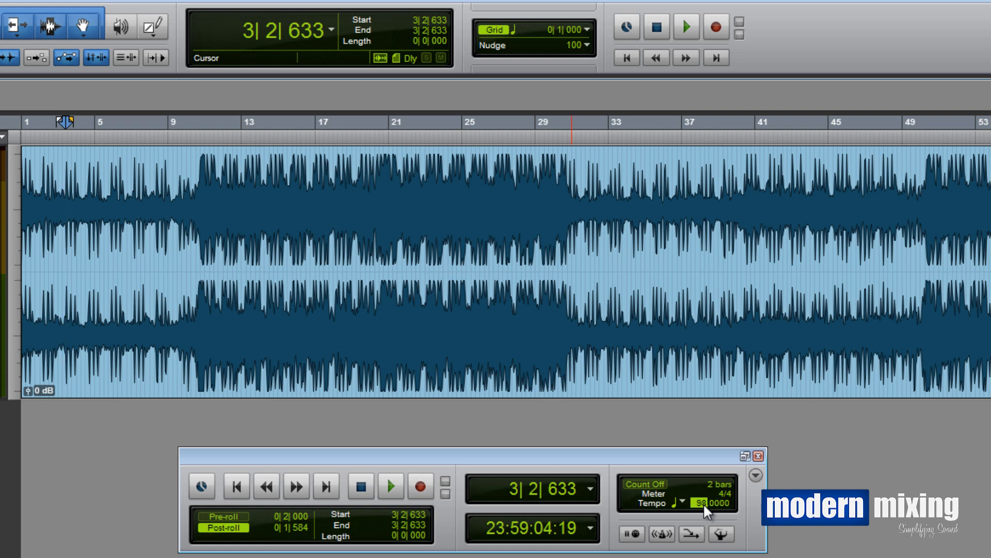
# Set the session tempo to 95 BPM and place the edit cursor near the start of bar 4
pyautogui.write('95')
pyautogui.press('Return')
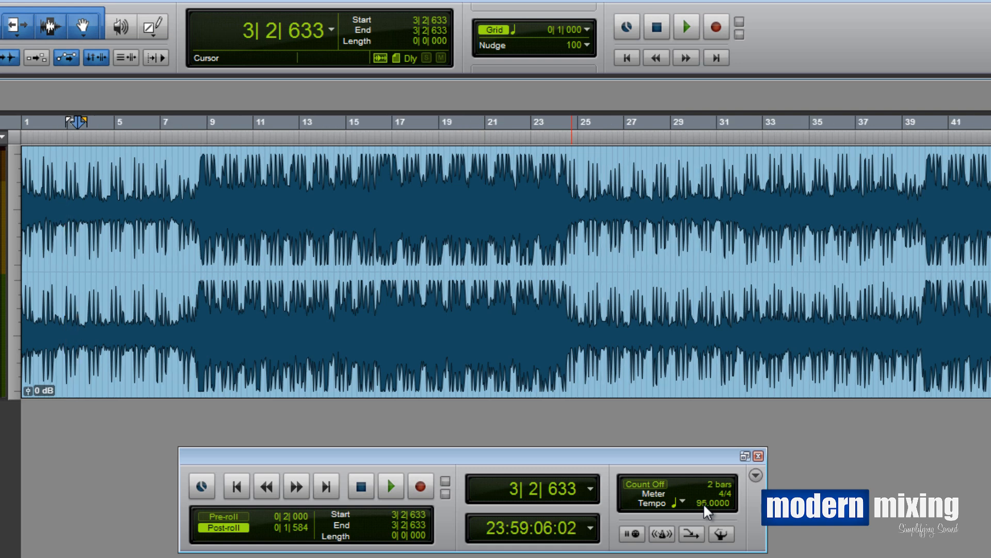
pyautogui.click(92, 206)
pyautogui.hotkey('ctrl', ']')
pyautogui.hotkey('ctrl', ']')
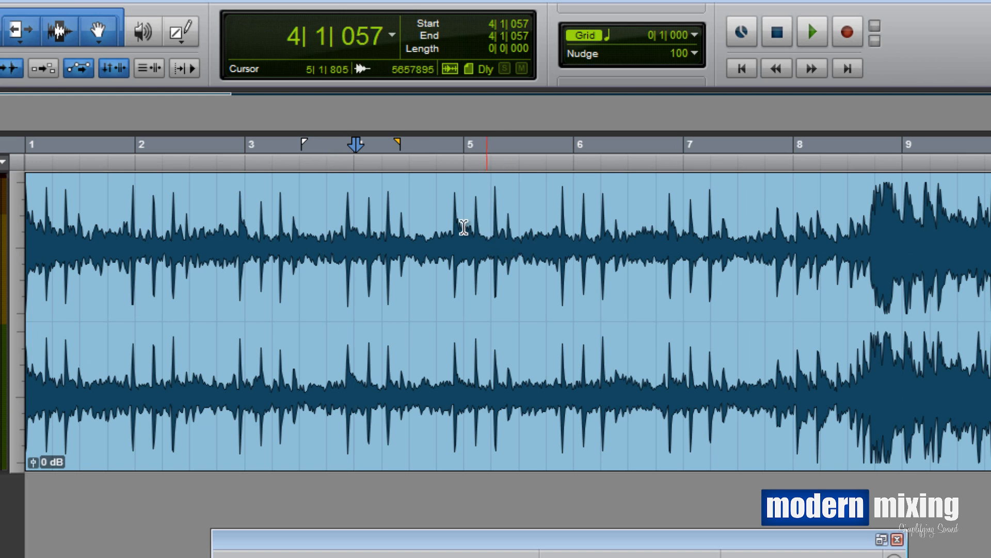
# Compare the drum hits with the bar lines across bars 1 to 5
pyautogui.click(397, 178)
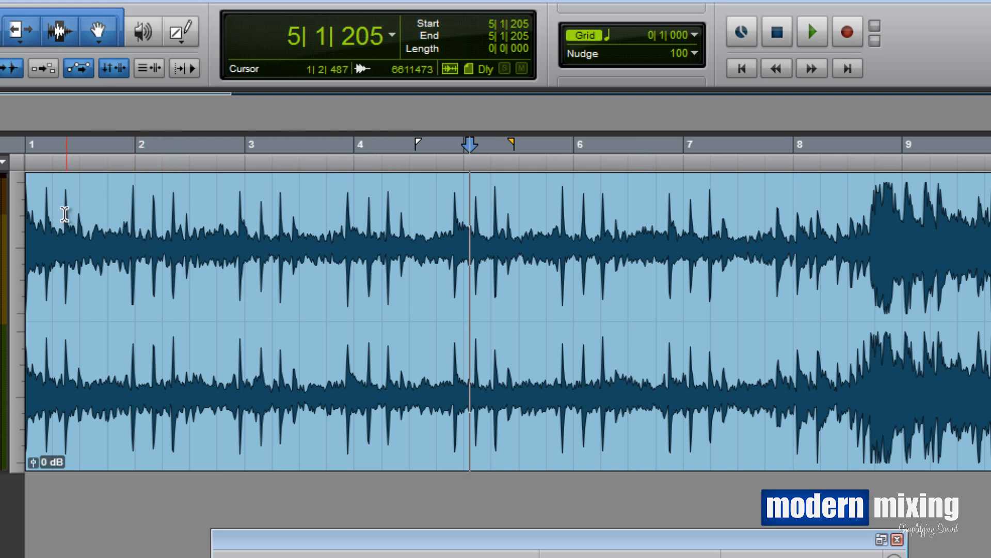
pyautogui.click(31, 206)
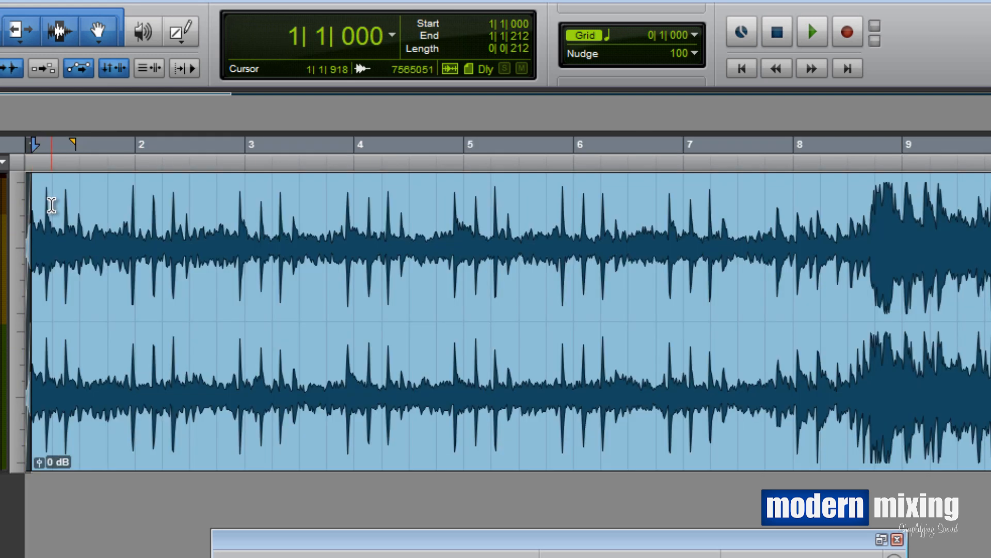
pyautogui.doubleClick(52, 205)
pyautogui.hotkey('ctrl', ']')
pyautogui.click(463, 238)
pyautogui.moveTo(671, 238); pyautogui.dragTo(649, 239)
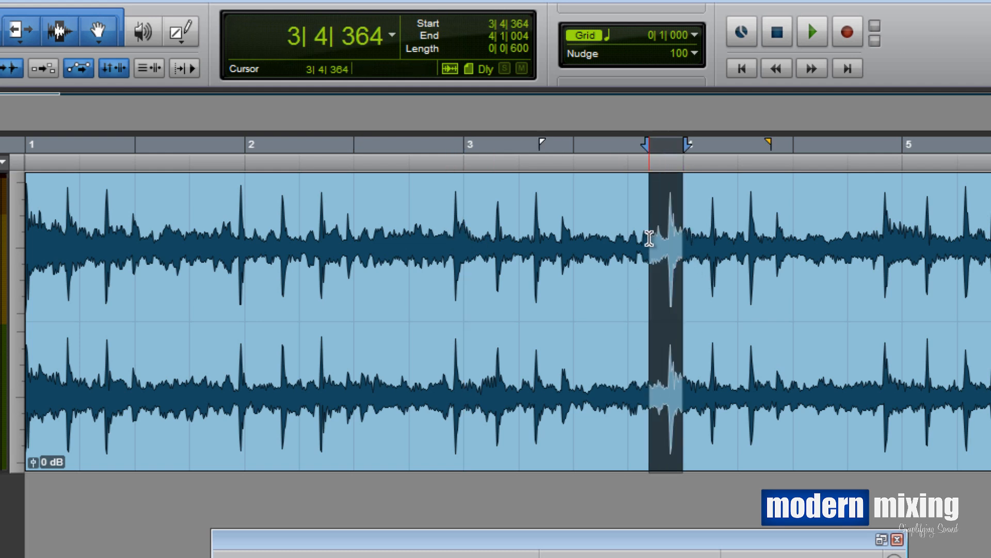
pyautogui.click(896, 238)
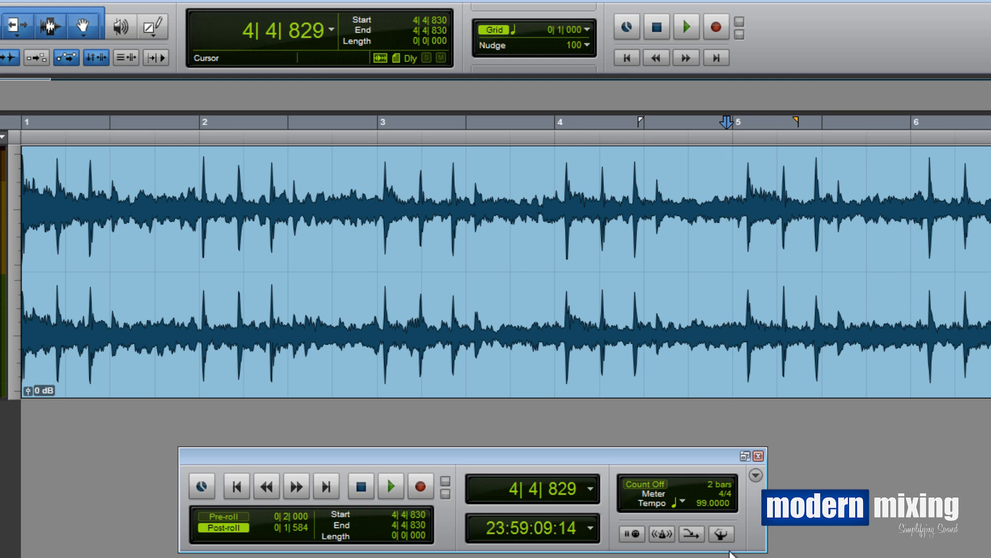
# Set the session tempo to 97 BPM
pyautogui.click(700, 503)
pyautogui.write('97')
pyautogui.press('Return')
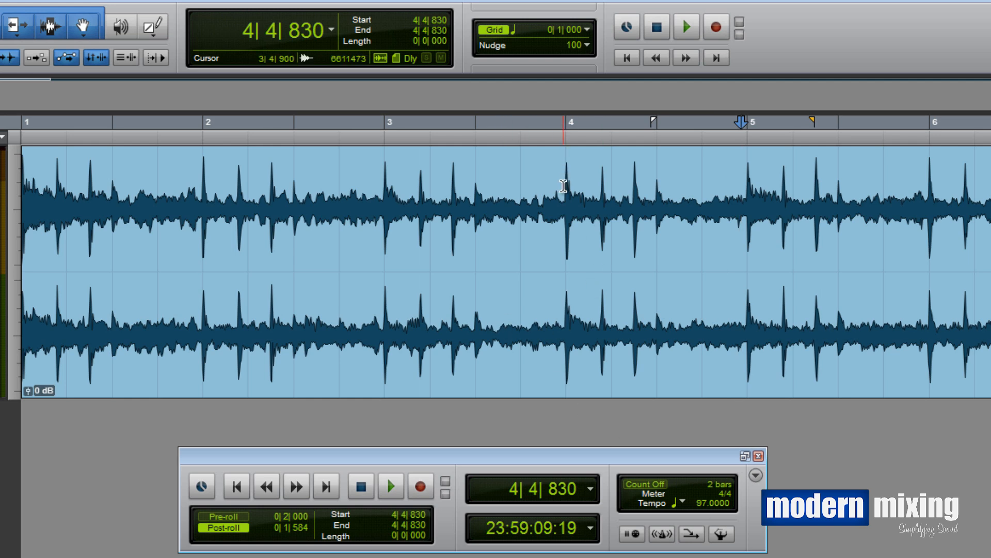
# Check the drum hits against the bar lines in bars 2 to 5 and further along around bar 26
pyautogui.click(564, 187)
pyautogui.click(385, 195)
pyautogui.click(205, 232)
pyautogui.click(741, 201)
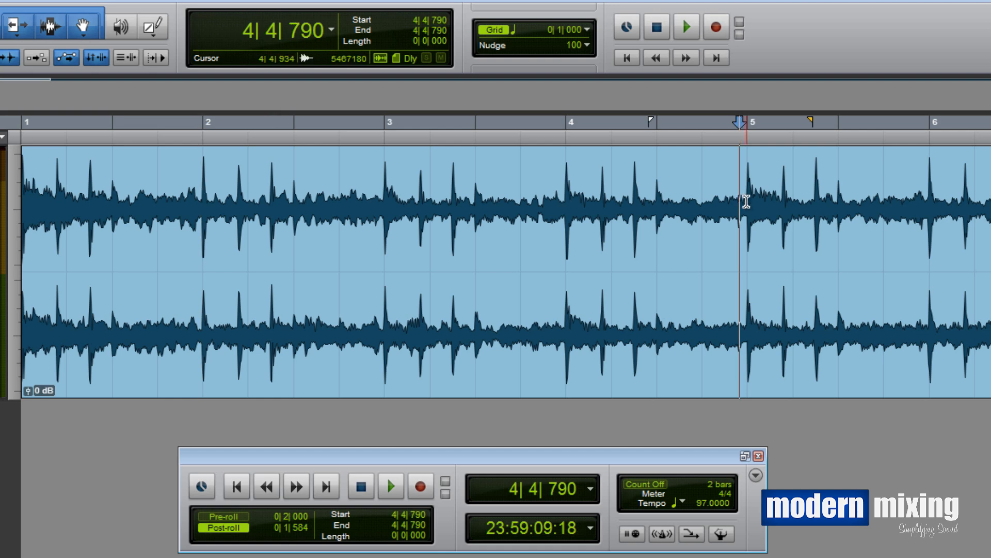
pyautogui.hotkey('ctrl', '[')
pyautogui.hotkey('ctrl', '[')
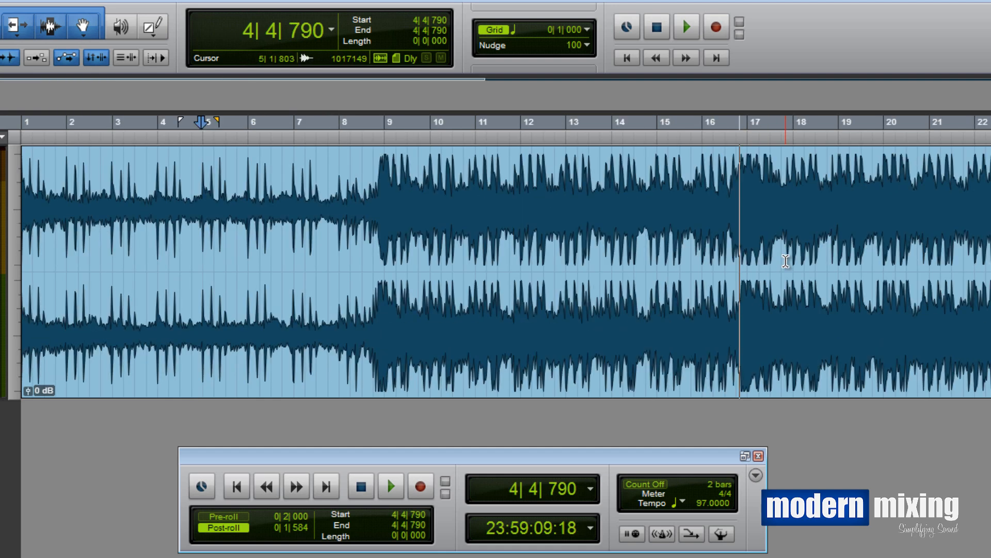
pyautogui.hotkey('ctrl', '[')
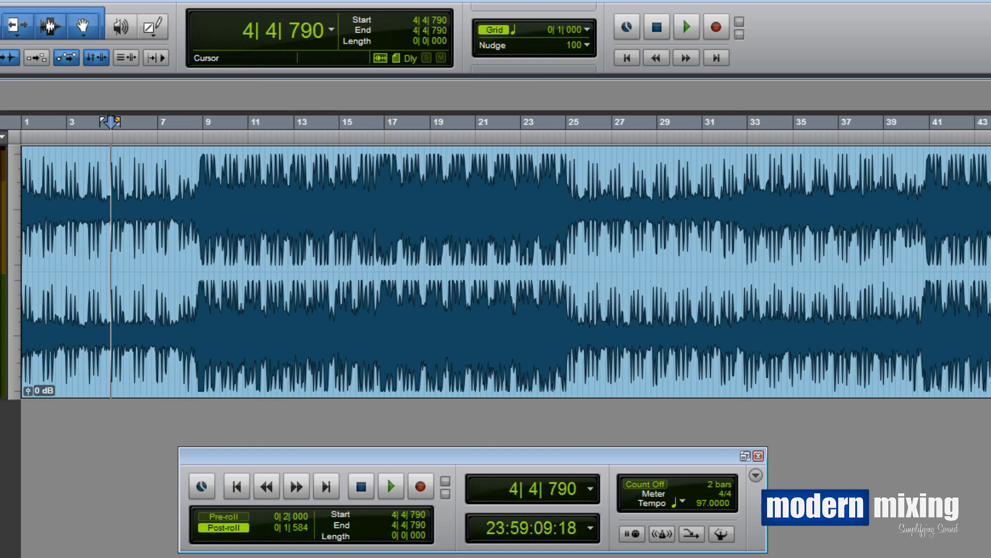
pyautogui.click(589, 235)
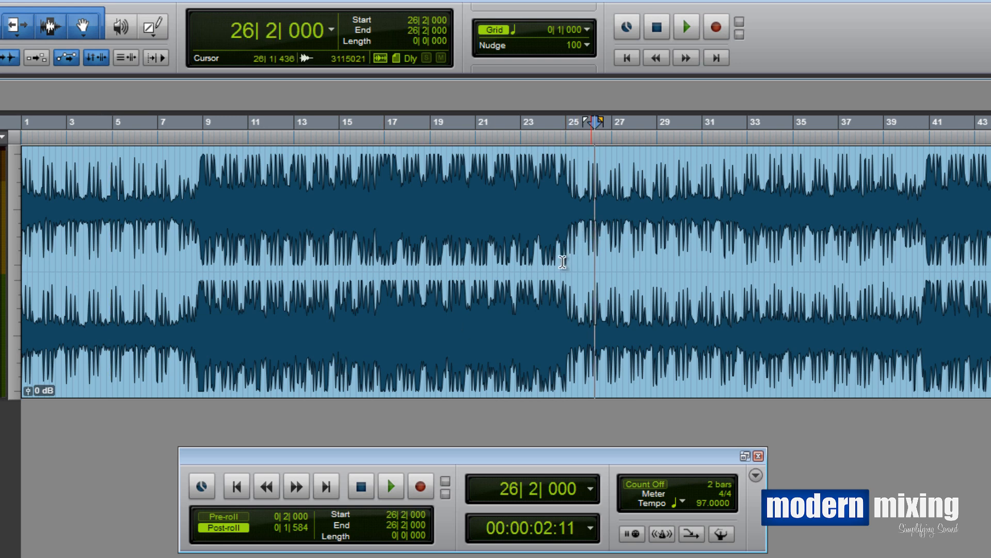
pyautogui.hotkey('ctrl', ']')
pyautogui.hotkey('ctrl', ']')
pyautogui.hotkey('ctrl', ']')
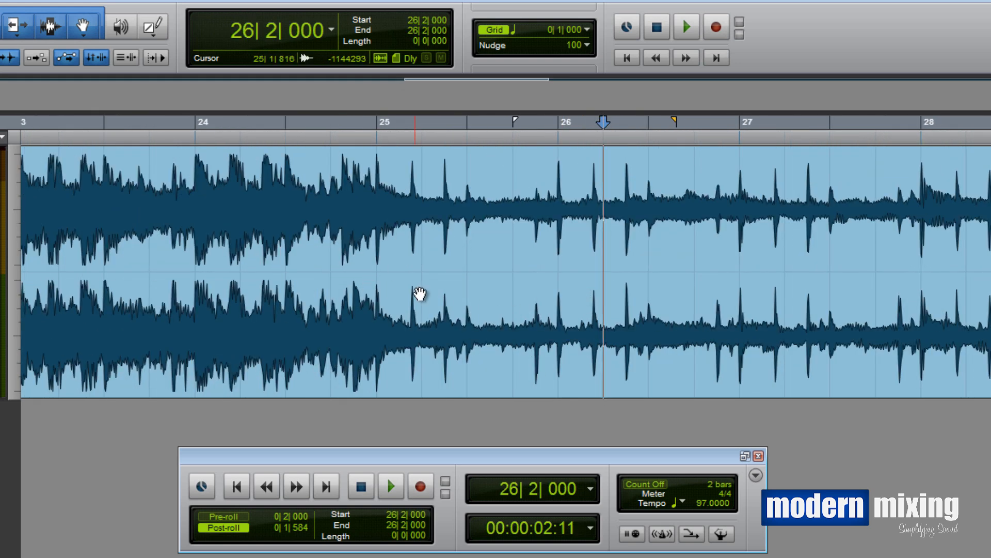
# Play the song from 24|1|000 through the transition into bar 25 and stop playback
pyautogui.hotkey('ctrl', '[')
pyautogui.hotkey('ctrl', '[')
pyautogui.moveTo(420, 234); pyautogui.dragTo(571, 237)
pyautogui.hotkey('ctrl', ']')
pyautogui.hotkey('ctrl', ']')
pyautogui.click(422, 238)
pyautogui.press('space')
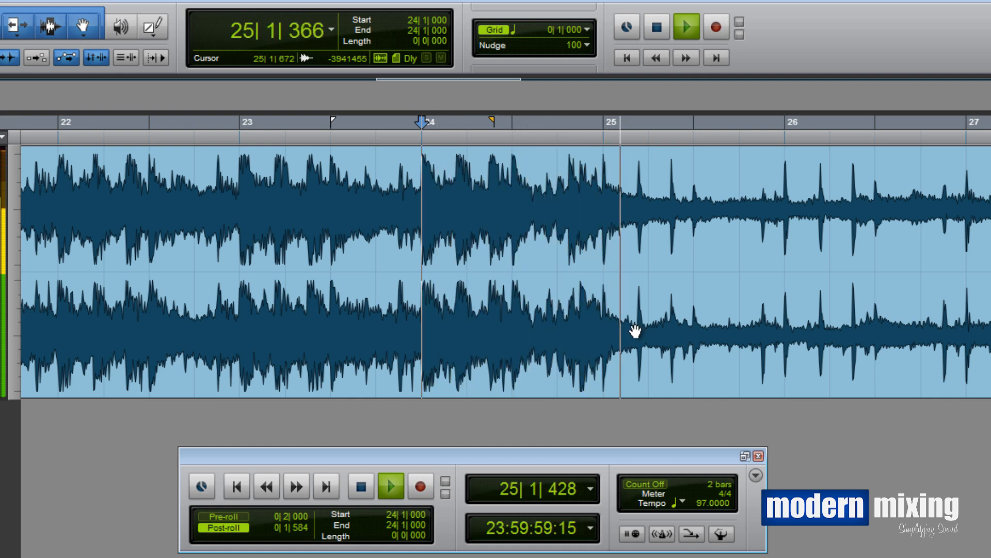
pyautogui.press('space')
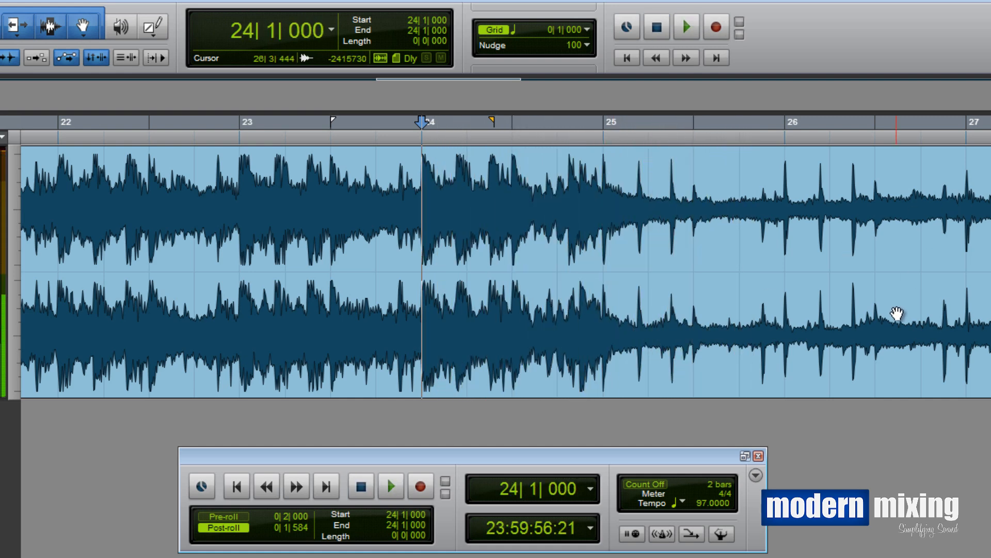
# Check the drum hits against the bar and beat lines from bar 26 to bar 29
pyautogui.hotkey('ctrl', '[')
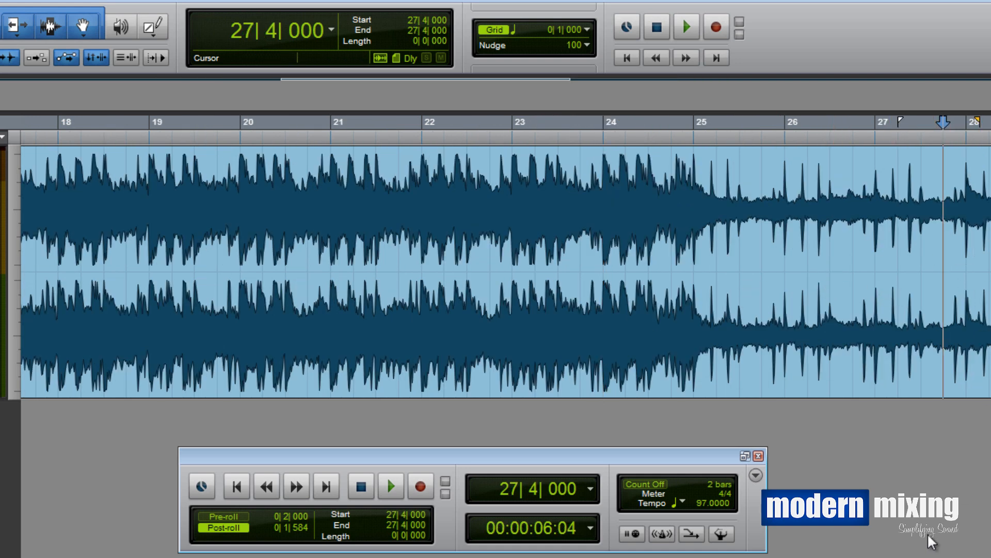
pyautogui.hscroll(3, 801, 364)
pyautogui.hscroll(1, 802, 364)
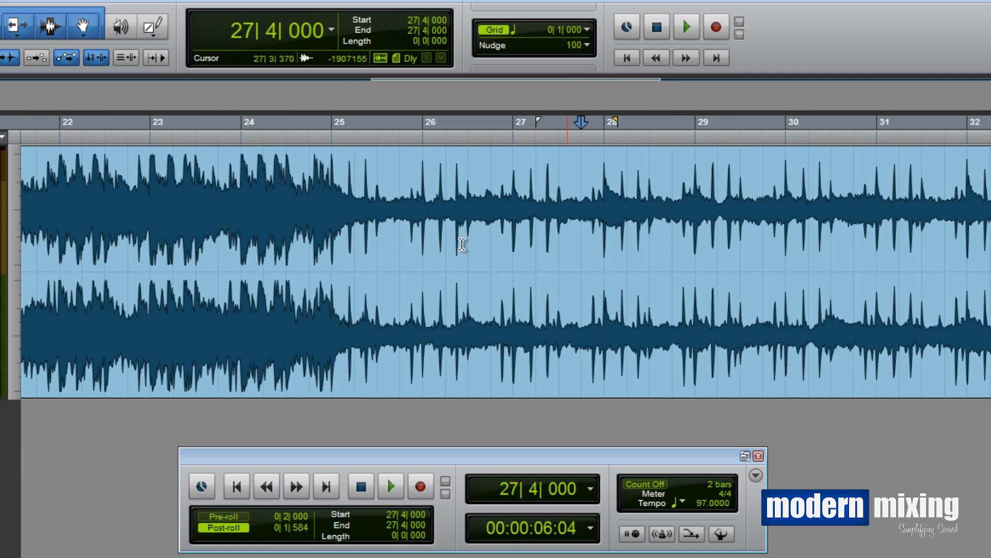
pyautogui.press('t')
pyautogui.press('t')
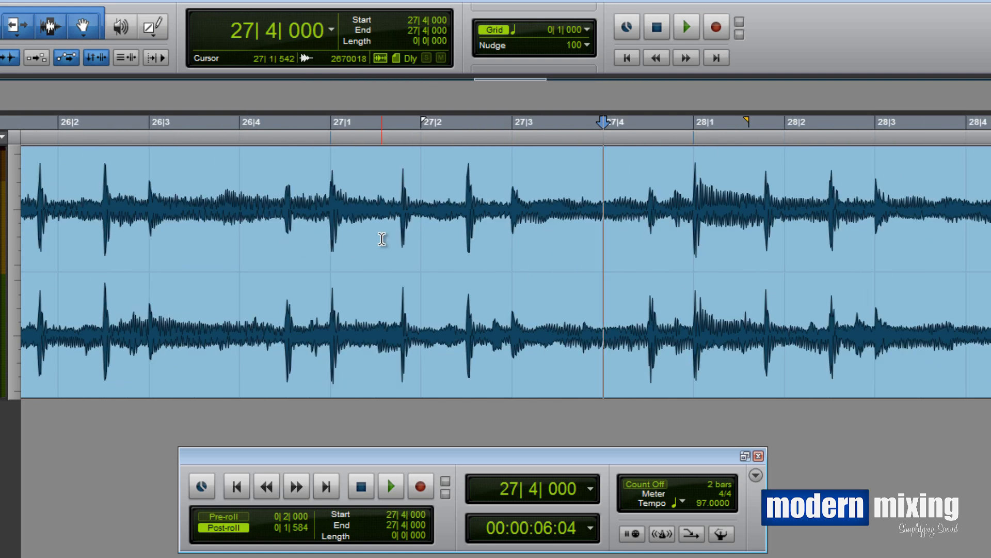
pyautogui.click(150, 136)
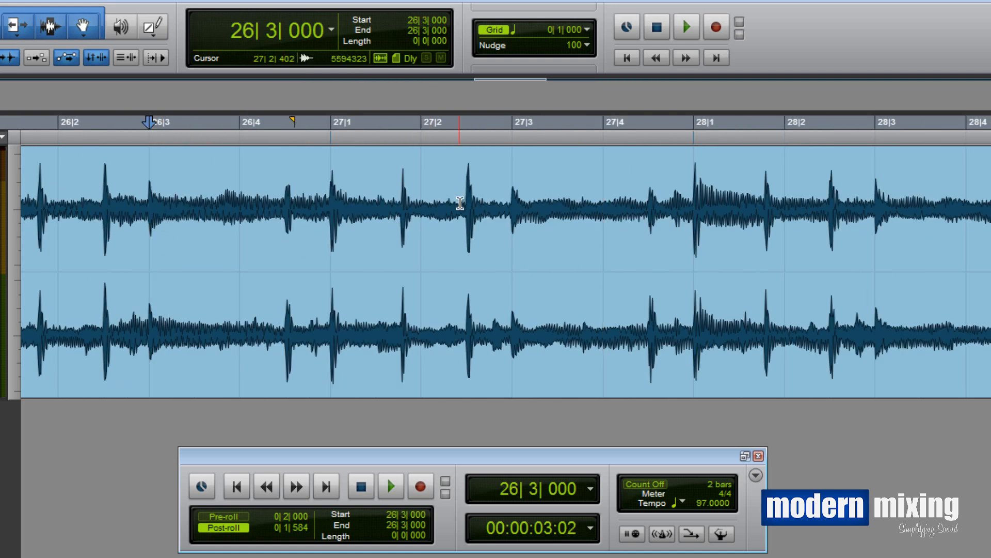
pyautogui.click(524, 210)
pyautogui.click(700, 211)
pyautogui.click(304, 246)
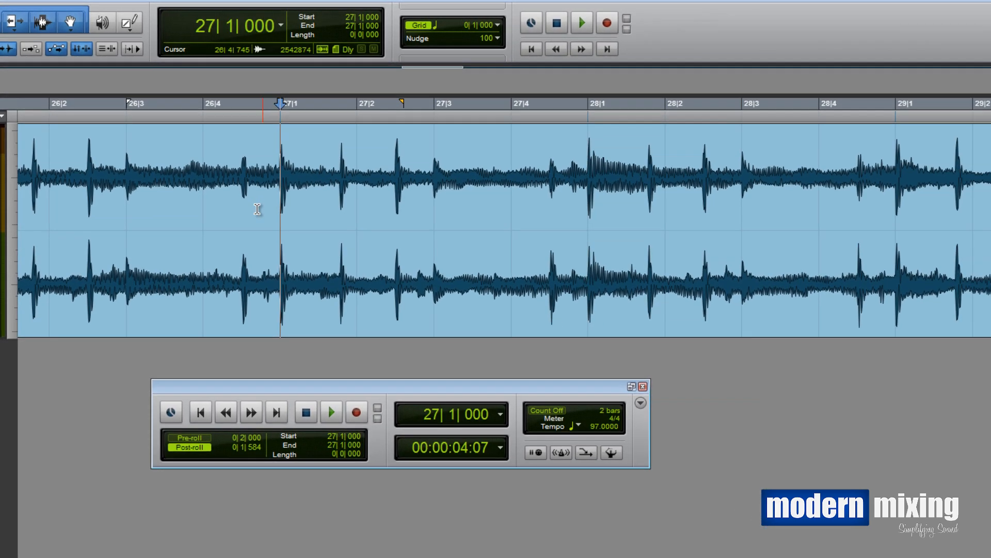
pyautogui.click(588, 182)
pyautogui.click(880, 179)
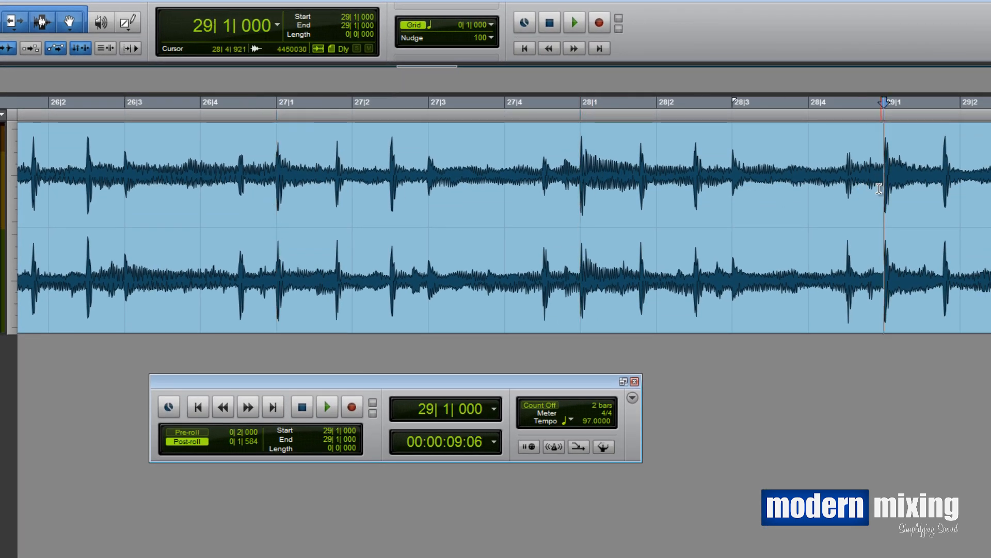
# Play the song from 27|1|000 into bar 28 and stop playback
pyautogui.click(738, 196)
pyautogui.click(277, 197)
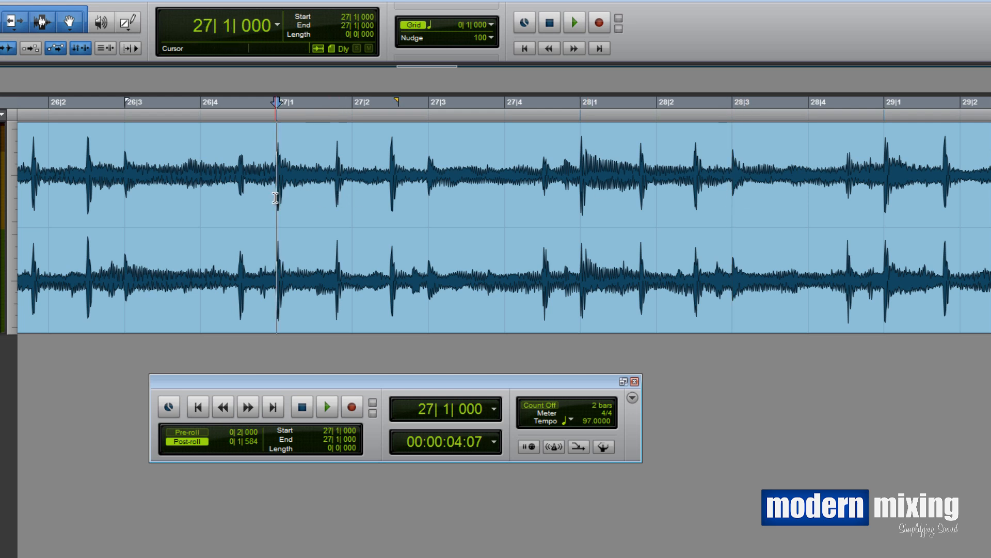
pyautogui.press('space')
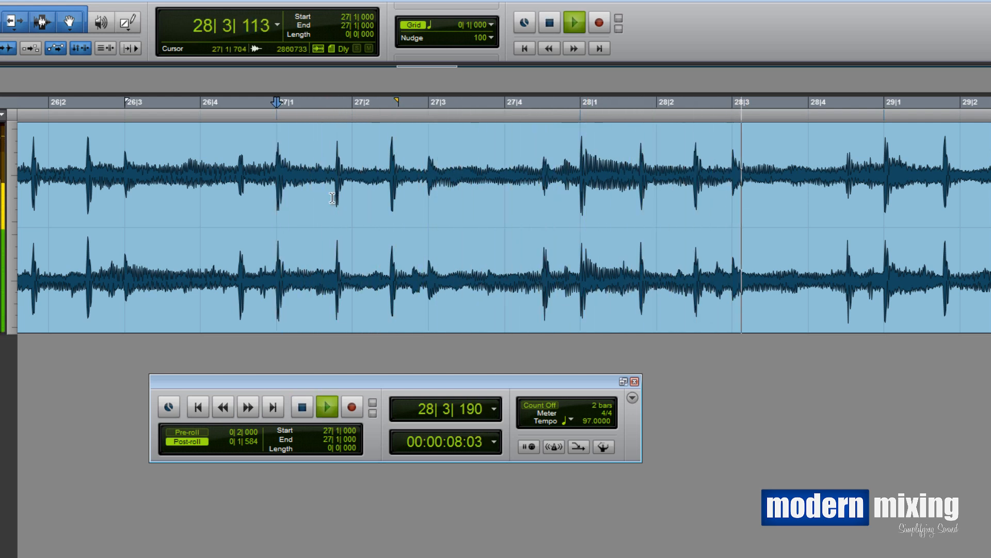
pyautogui.press('space')
# Move the whole song clip later on the timeline so that it starts at 8|4|000
pyautogui.press('r')
pyautogui.press('r')
pyautogui.press('r')
pyautogui.press('r')
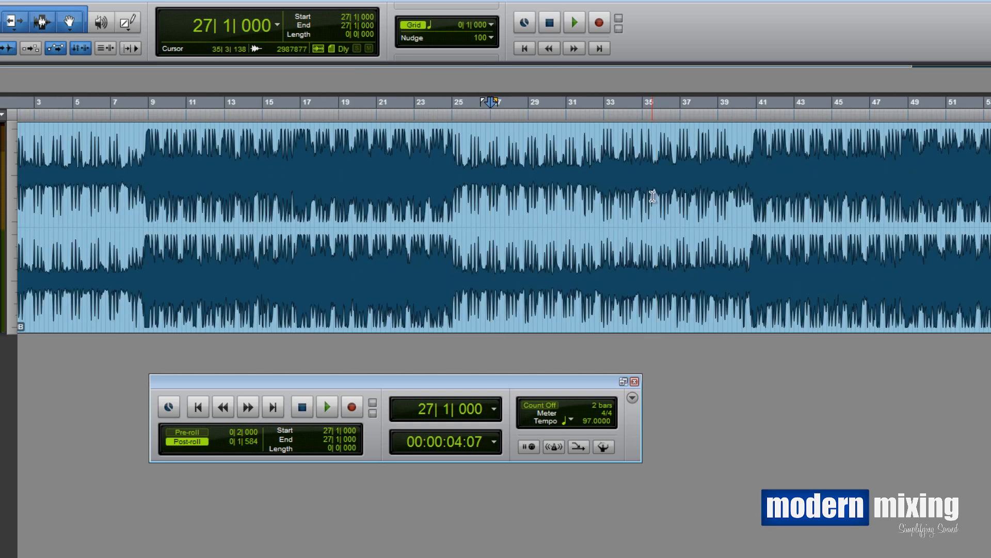
pyautogui.press('r')
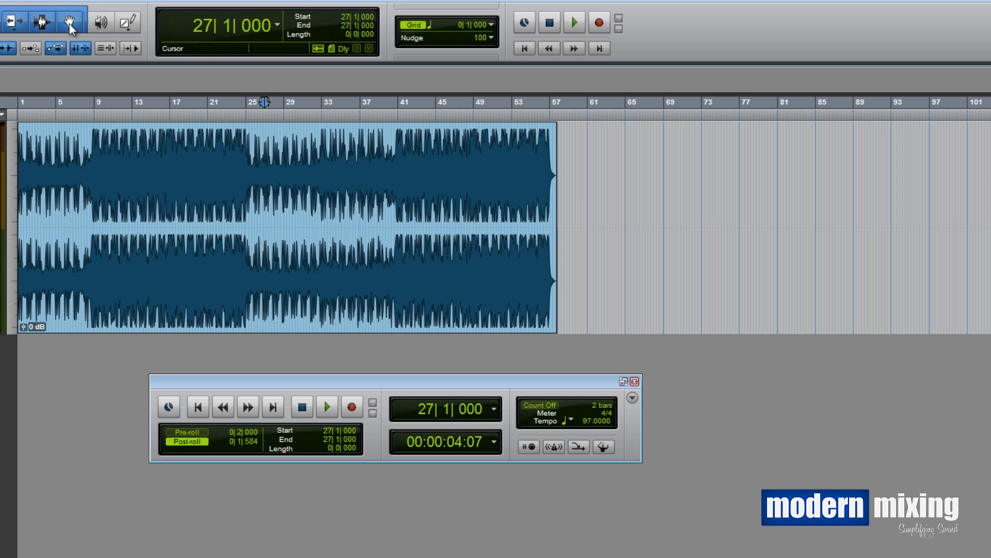
pyautogui.press('t')
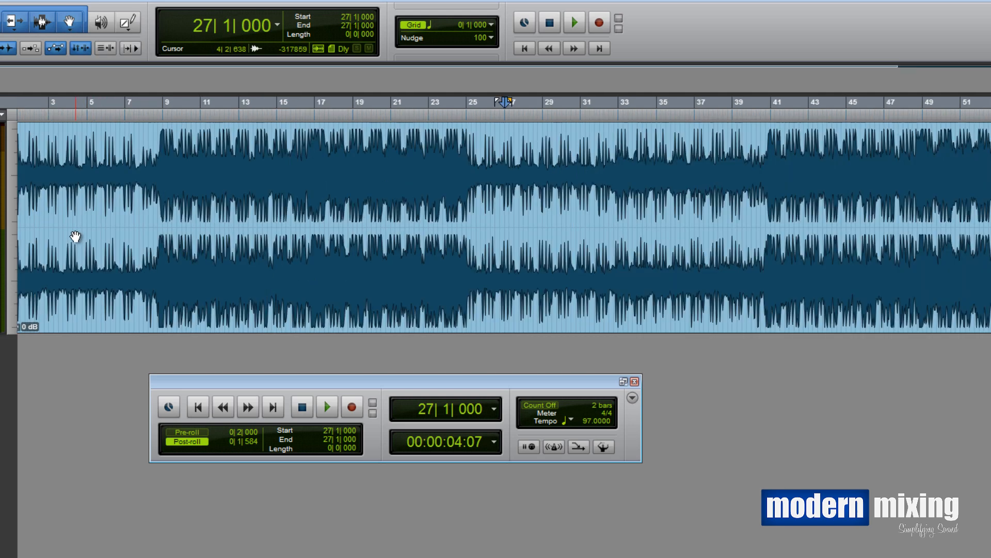
pyautogui.click(98, 311)
pyautogui.moveTo(98, 311); pyautogui.dragTo(233, 312)
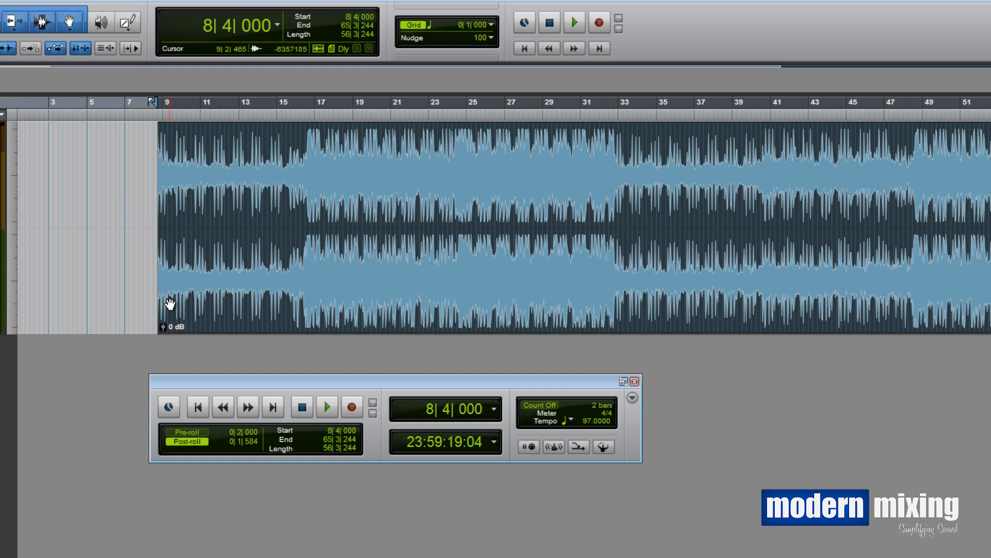
# Move the song clip further along the grid to start at 11|3|000
pyautogui.moveTo(206, 319); pyautogui.dragTo(255, 320)
pyautogui.press('t')
pyautogui.press('t')
pyautogui.press('t')
pyautogui.press('t')
pyautogui.moveTo(543, 306); pyautogui.dragTo(730, 310)
# Shift the song clip onto the bar lines, first to 12|1|000 and on to 13|1|000
pyautogui.press('r')
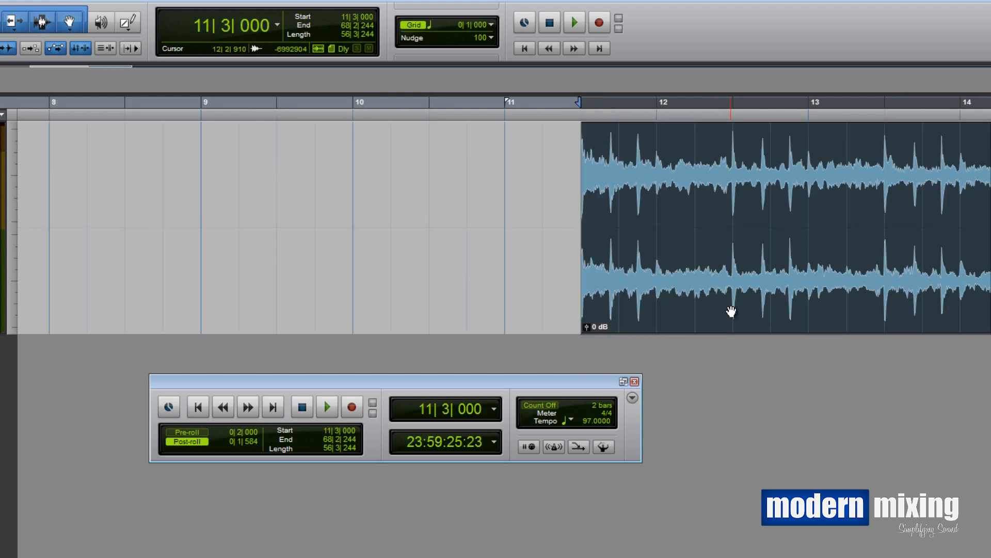
pyautogui.press('r')
pyautogui.moveTo(596, 306); pyautogui.dragTo(645, 314)
pyautogui.press('r')
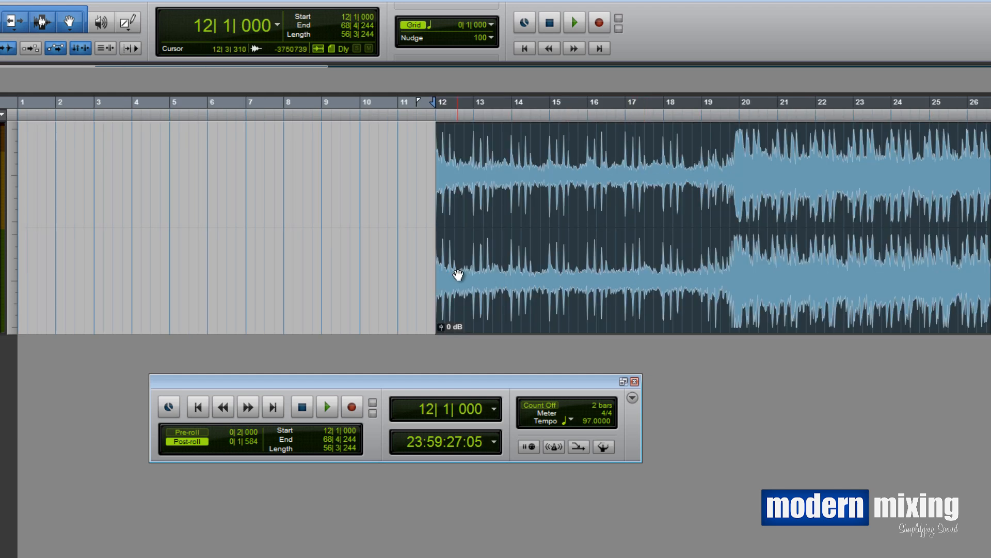
pyautogui.press('r')
pyautogui.press('t')
pyautogui.press('t')
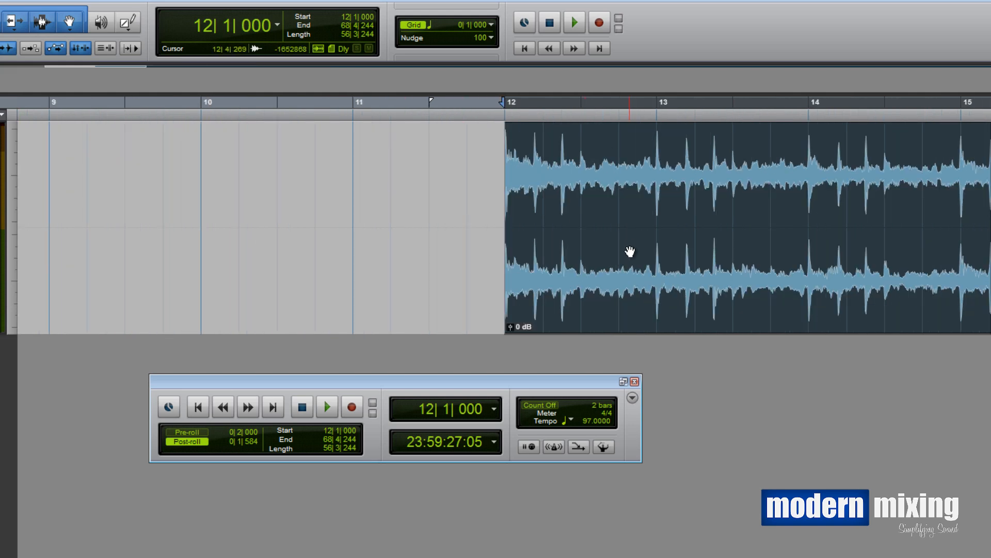
pyautogui.press('r')
pyautogui.press('r')
pyautogui.moveTo(254, 317); pyautogui.dragTo(1, 296)
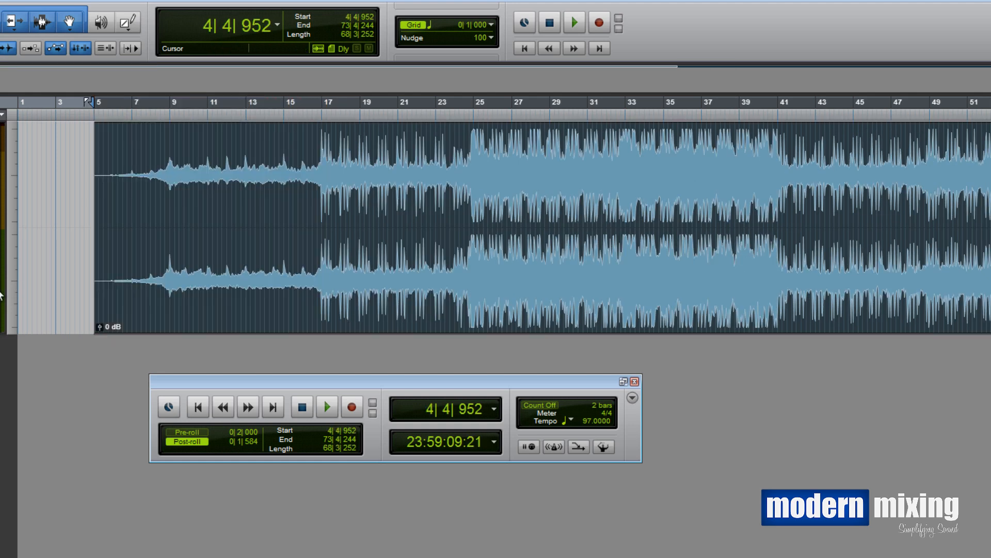
pyautogui.hotkey('ctrl', 'z')
pyautogui.hotkey('ctrl', 'z')
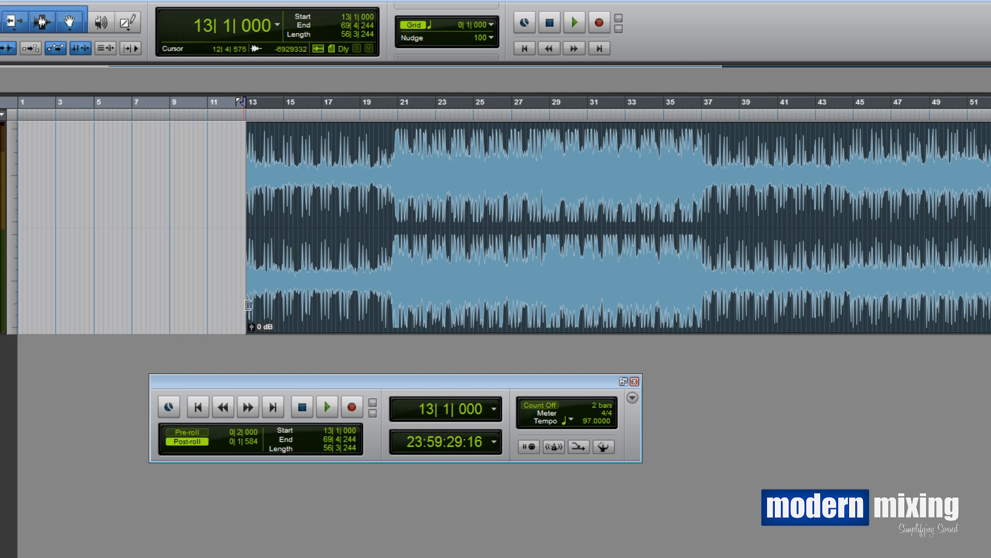
# Extend the clip's start back to 1|1|000 to restore the trimmed intro, and return the cursor to the session start
pyautogui.moveTo(249, 305); pyautogui.dragTo(19, 304)
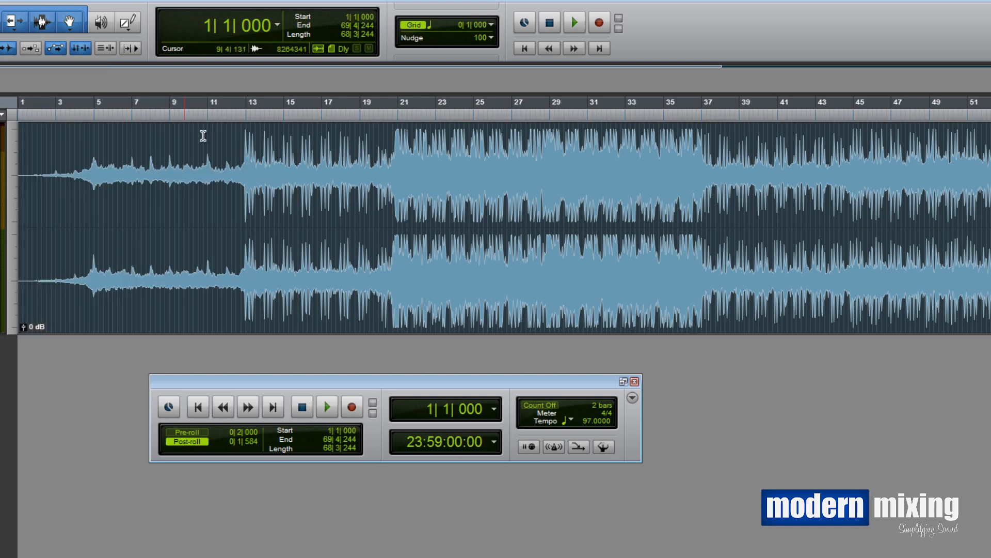
pyautogui.click(529, 48)
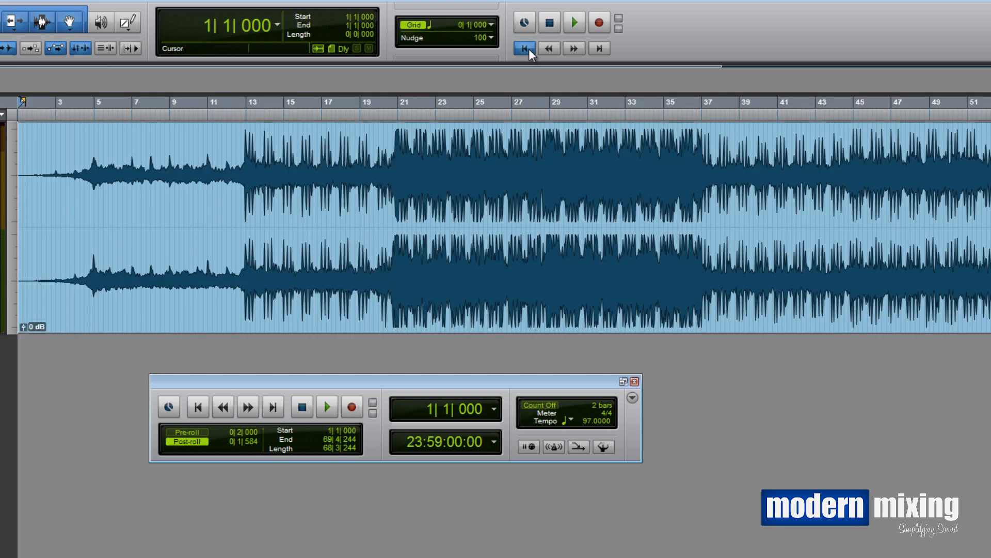
# Play the restored intro from bar 1 past the peak at bar 5 and stop playback
pyautogui.press('space')
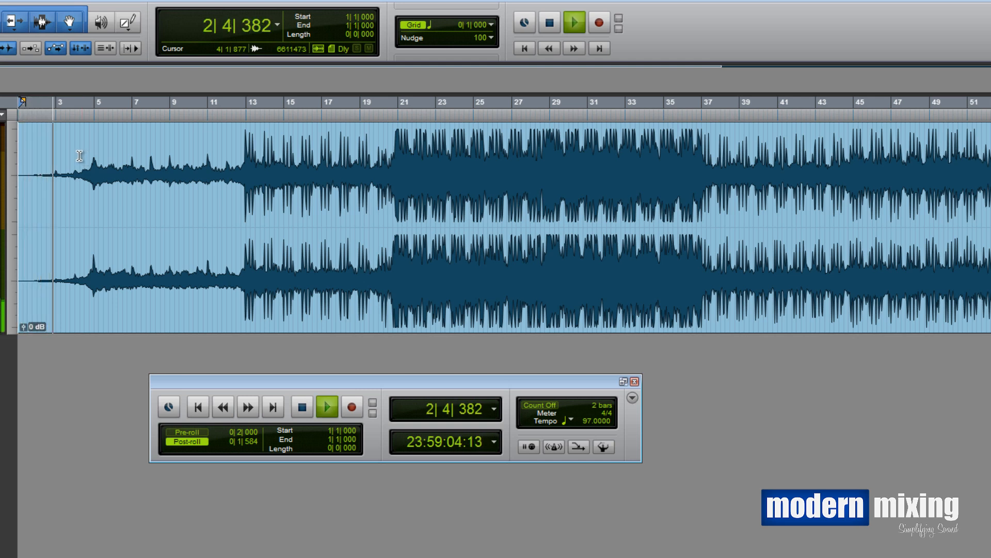
pyautogui.hotkey('ctrl', ']')
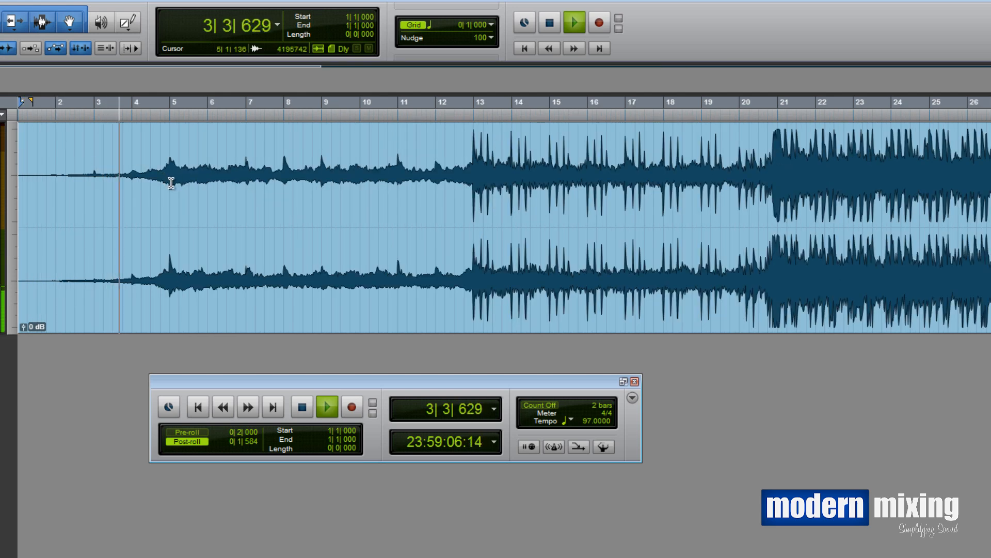
pyautogui.hotkey('ctrl', ']')
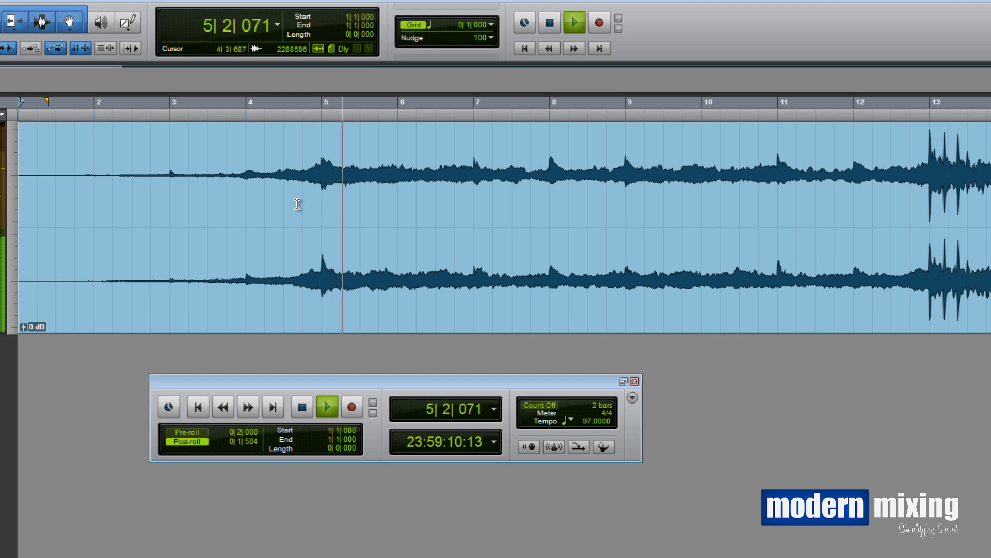
pyautogui.hotkey('ctrl', '[')
pyautogui.hotkey('ctrl', '[')
pyautogui.hotkey('ctrl', '[')
pyautogui.press('space')
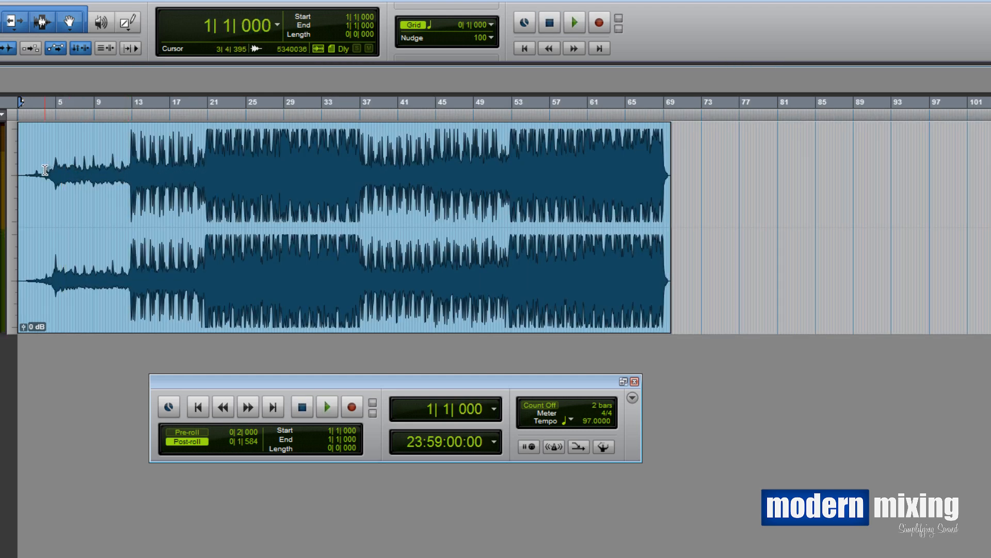
# Place the cursor on the intro peak at 5|1|000, compare it with the grid, and view the whole song
pyautogui.hotkey('ctrl', ']')
pyautogui.hotkey('ctrl', ']')
pyautogui.click(170, 181)
pyautogui.hotkey('ctrl', ']')
pyautogui.hotkey('ctrl', ']')
pyautogui.hotkey('ctrl', '[')
pyautogui.hotkey('ctrl', '[')
pyautogui.hotkey('ctrl', '[')
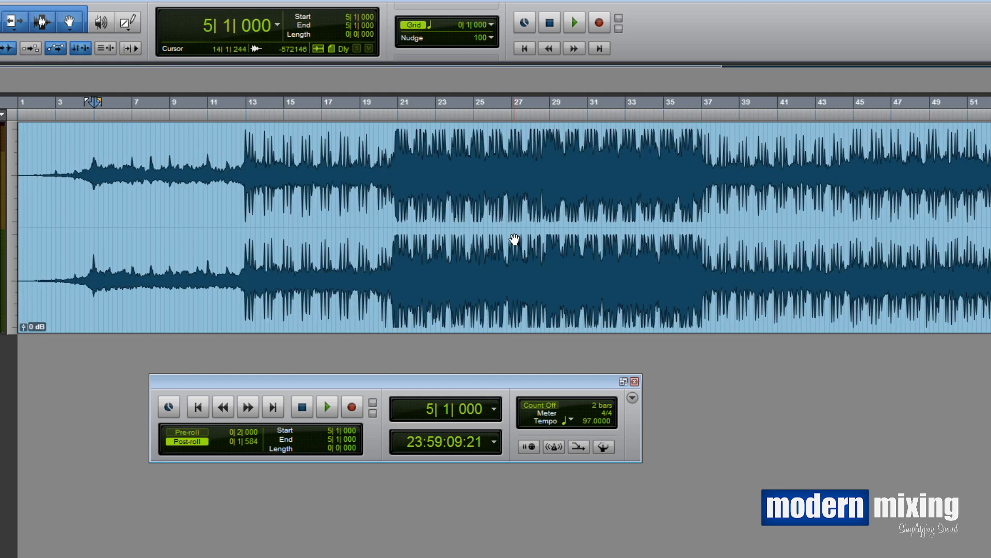
pyautogui.hotkey('ctrl', '[')
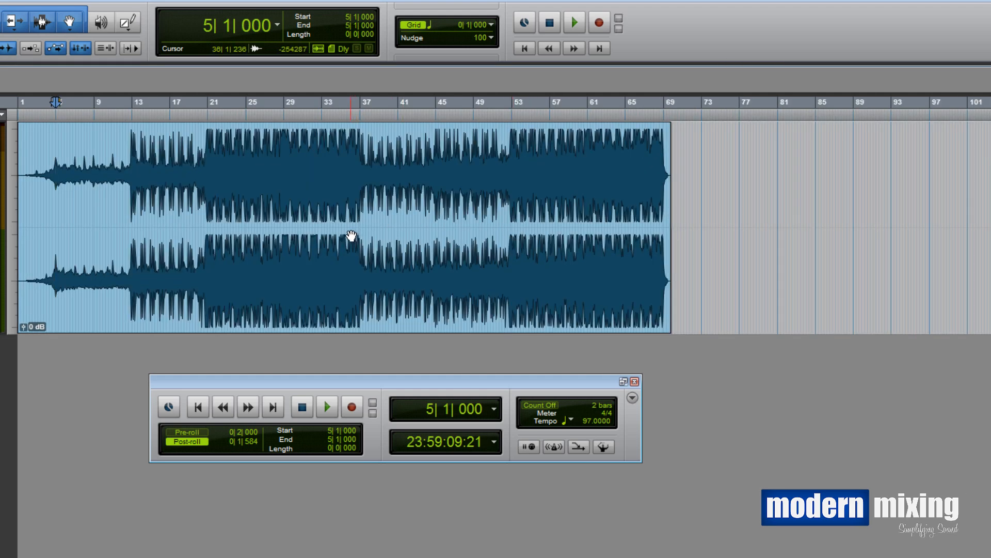